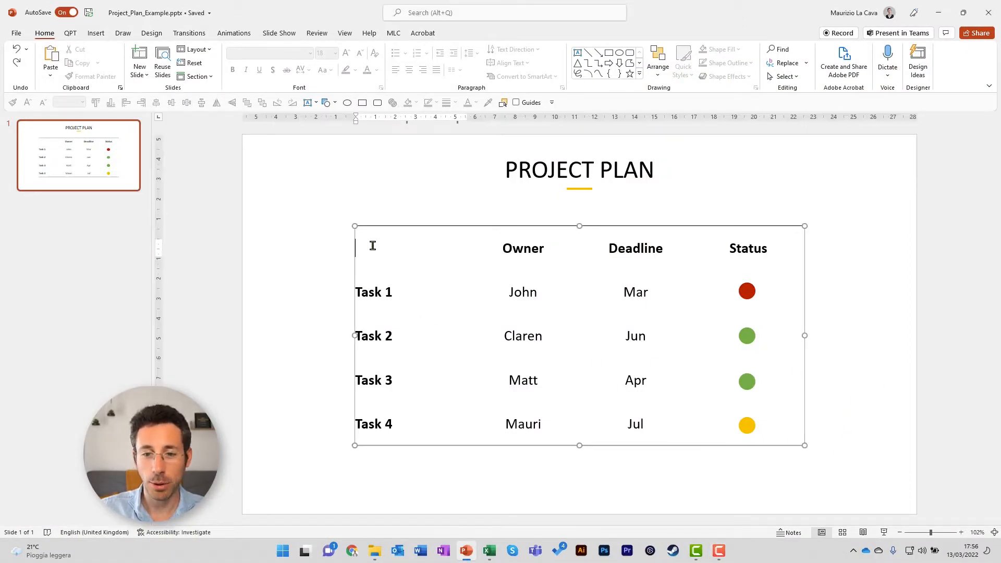
Step: Select the table, then each of the four status circle shapes individually to show they are separate objects
left_click_drag(370, 245, 830, 452)
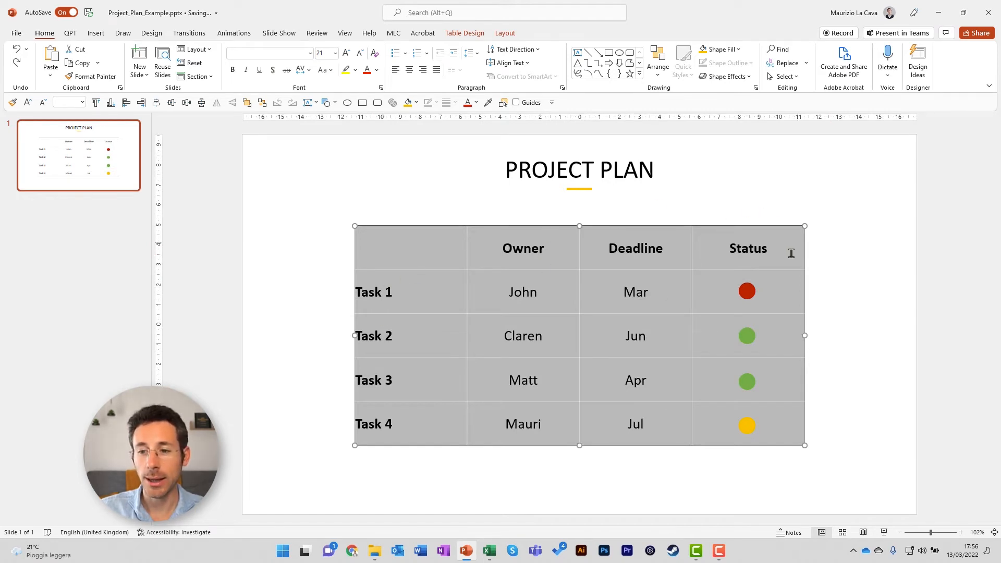
left_click(744, 289)
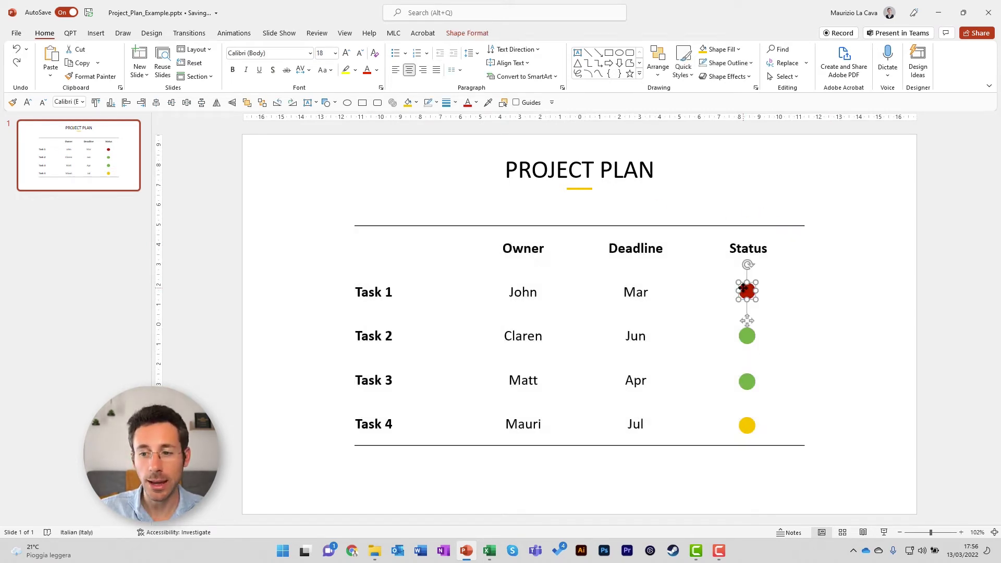
left_click(748, 339)
left_click(750, 383)
left_click(749, 427)
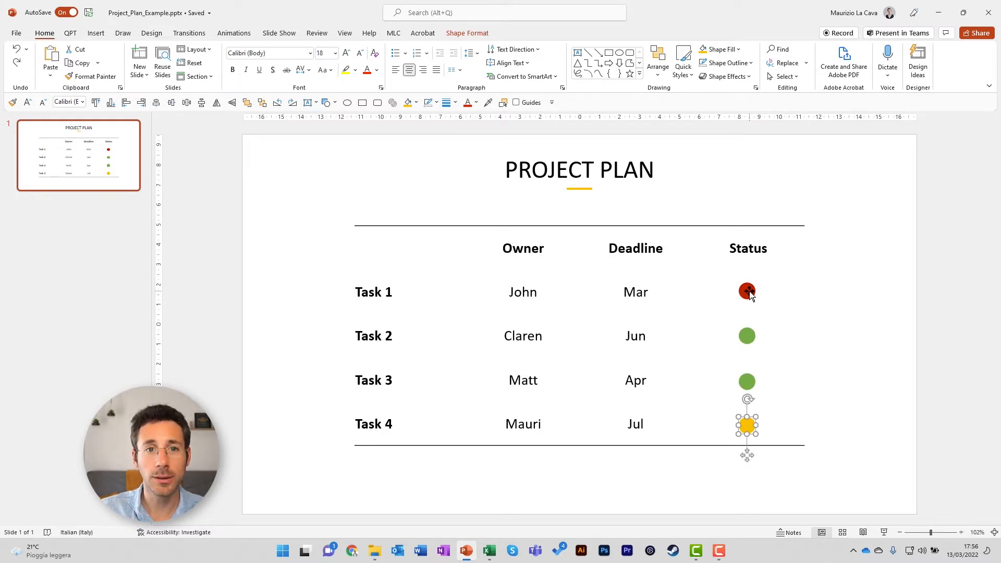
Step: Browse the Insert Shapes gallery where such circles come from, without inserting anything
left_click(95, 35)
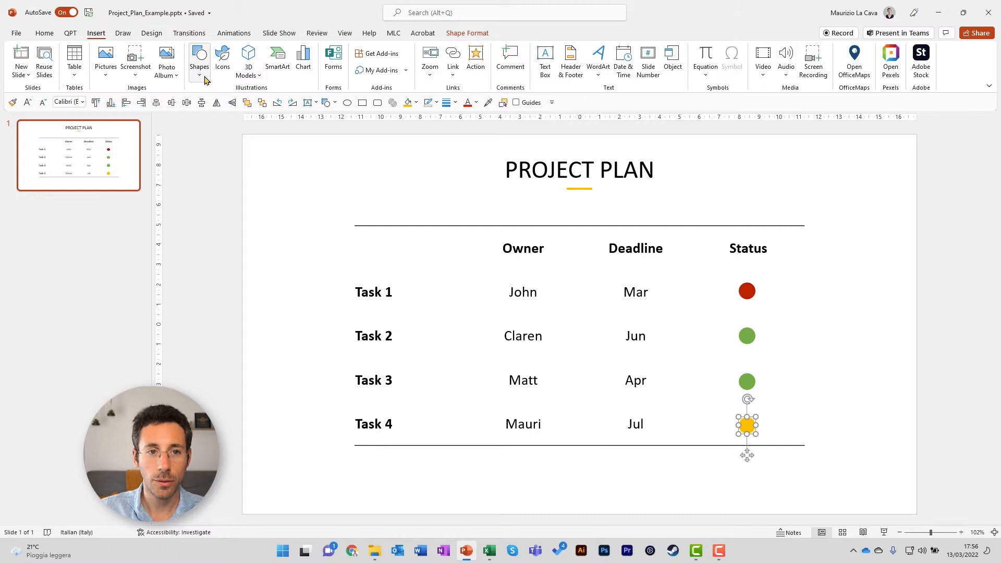
left_click(205, 80)
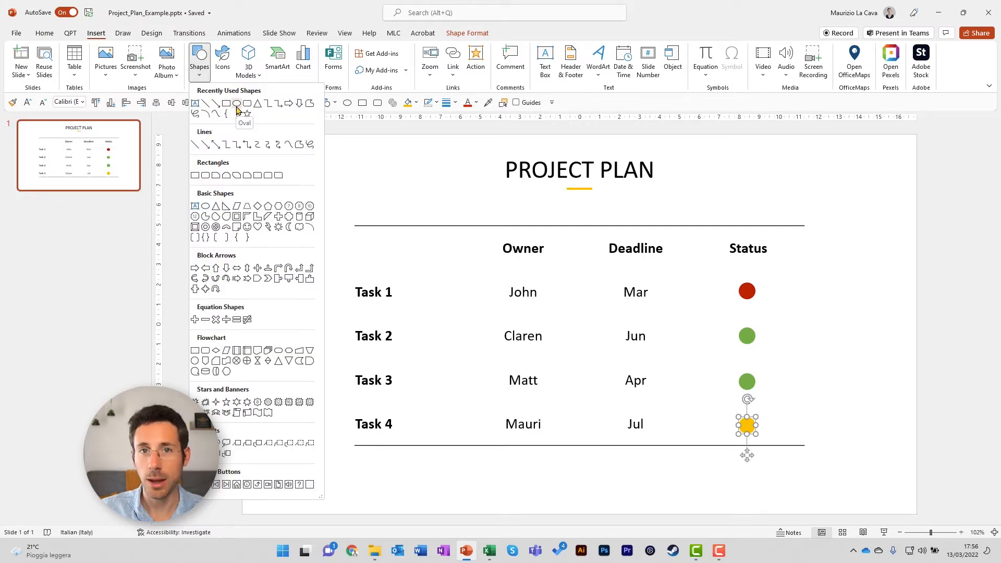
left_click(874, 296)
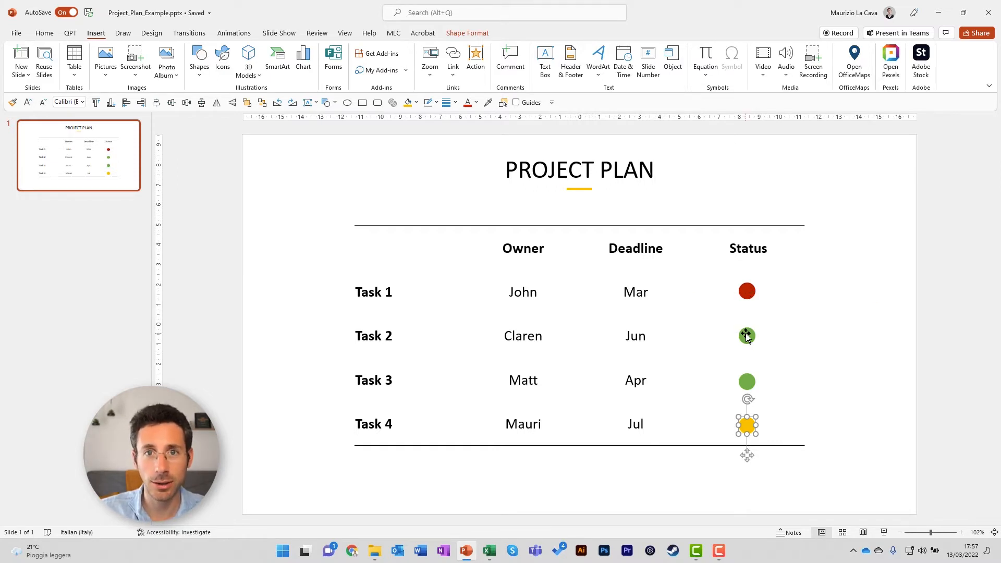
left_click(863, 404)
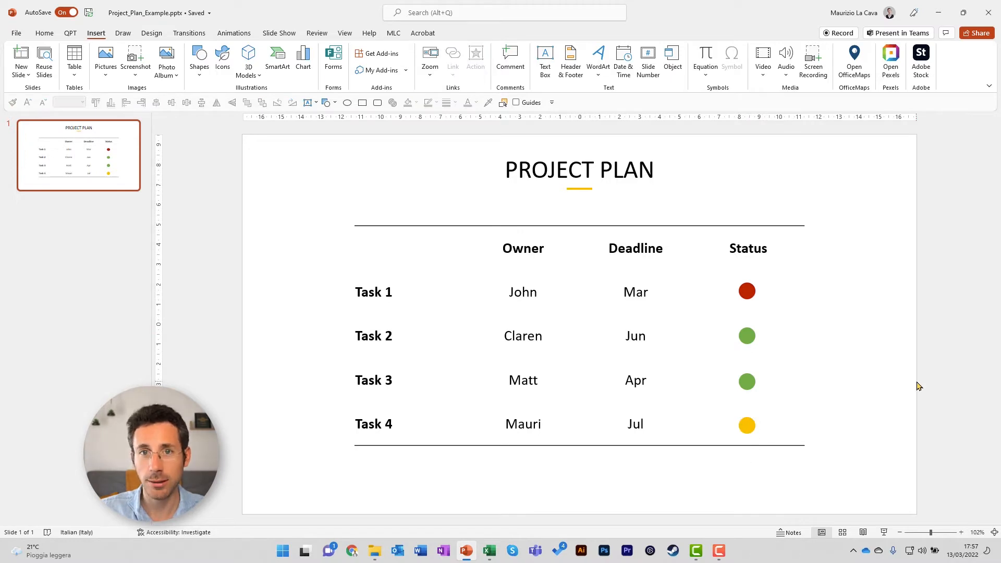
Step: Shrink the table from its corner and select the circles now stranded beside it
left_click(558, 278)
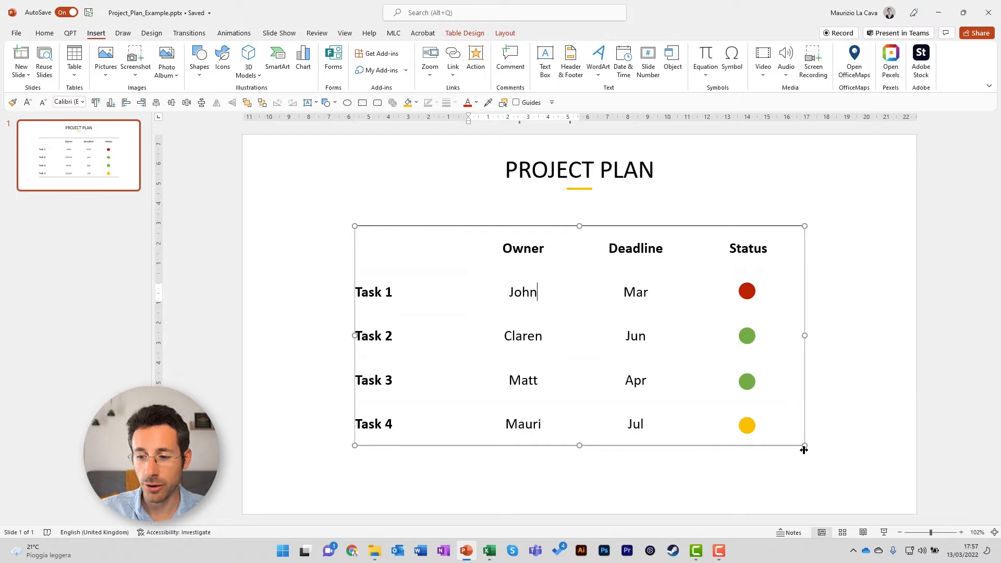
left_click_drag(804, 445, 712, 401)
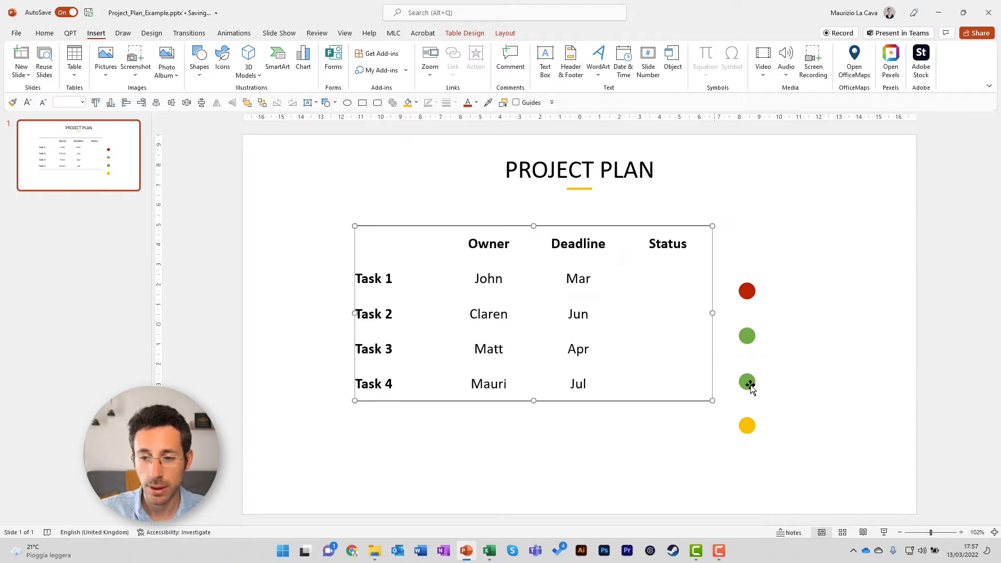
mouse_move(755, 293)
left_mouse_down()
mouse_move(671, 274)
mouse_move(681, 274)
left_mouse_up()
left_click_drag(748, 340, 671, 320)
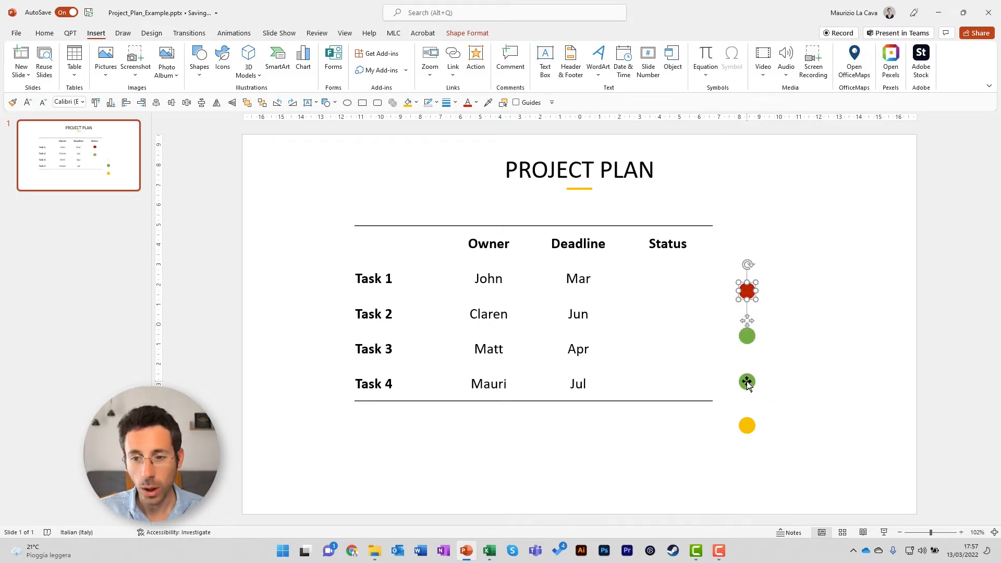
Step: Duplicate slide 1 and move the four circle shapes to the right of the table
left_click(137, 184)
key("ctrl+d")
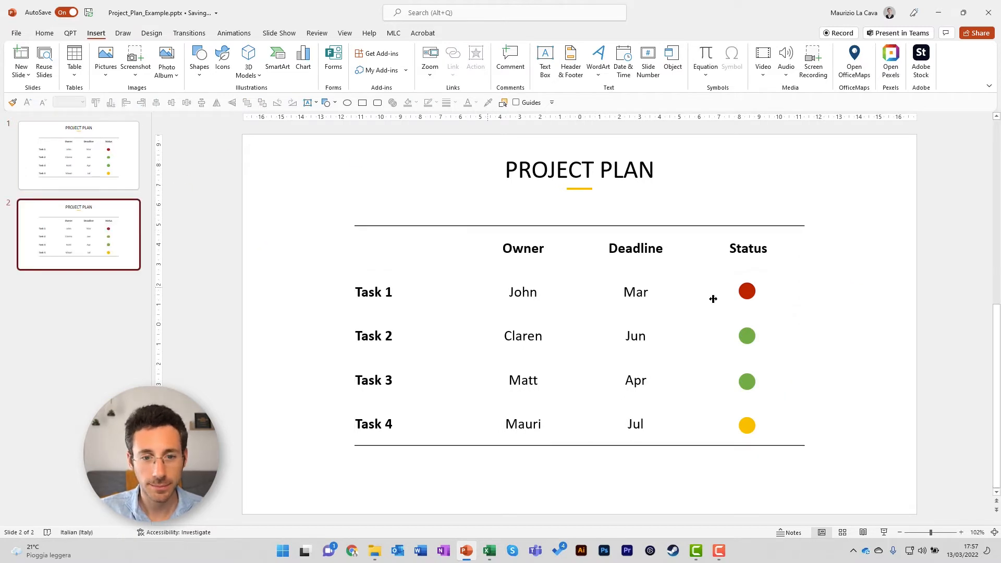
mouse_move(868, 245)
left_mouse_down()
mouse_move(708, 461)
mouse_move(840, 454)
left_mouse_up()
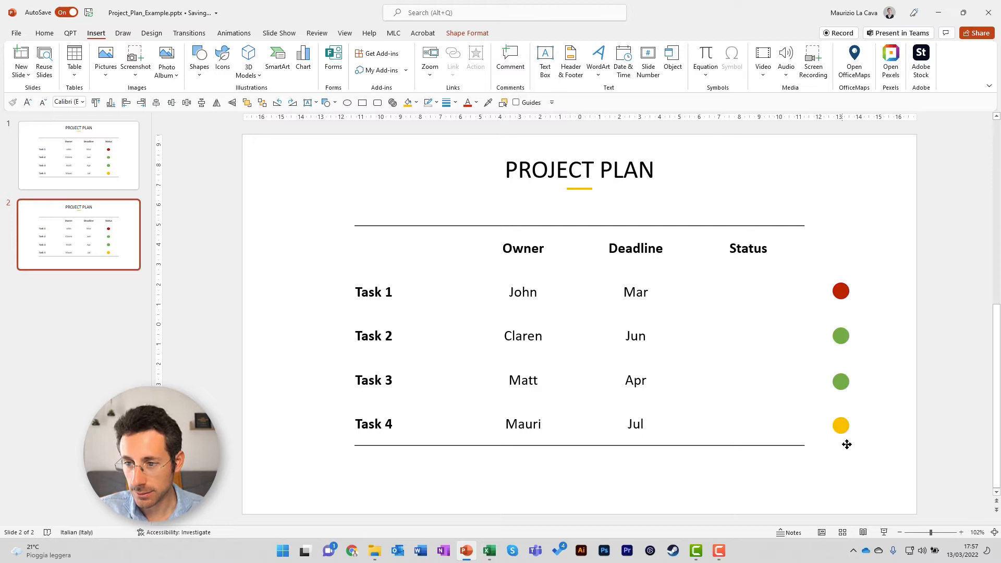
Step: Insert yellow and green circle emojis into the Task 1 Status cell via the Win+. emoji picker
left_click(751, 290)
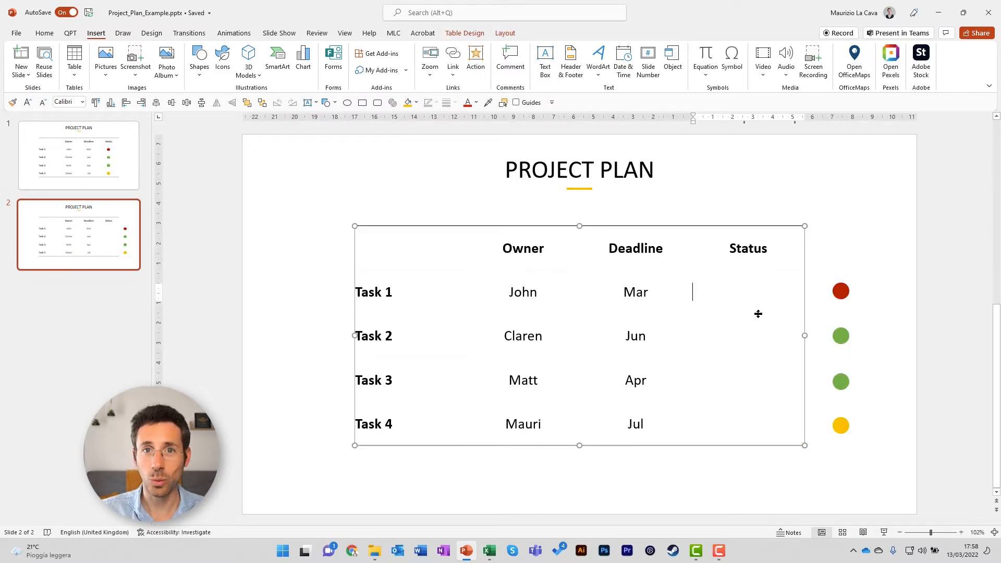
key("super+period")
left_click_drag(758, 313, 519, 205)
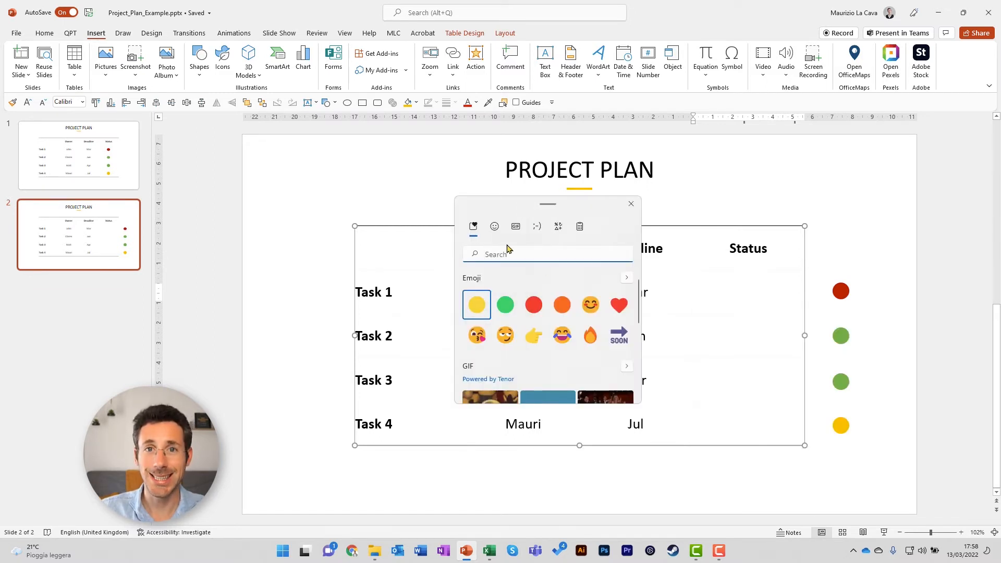
left_click(477, 305)
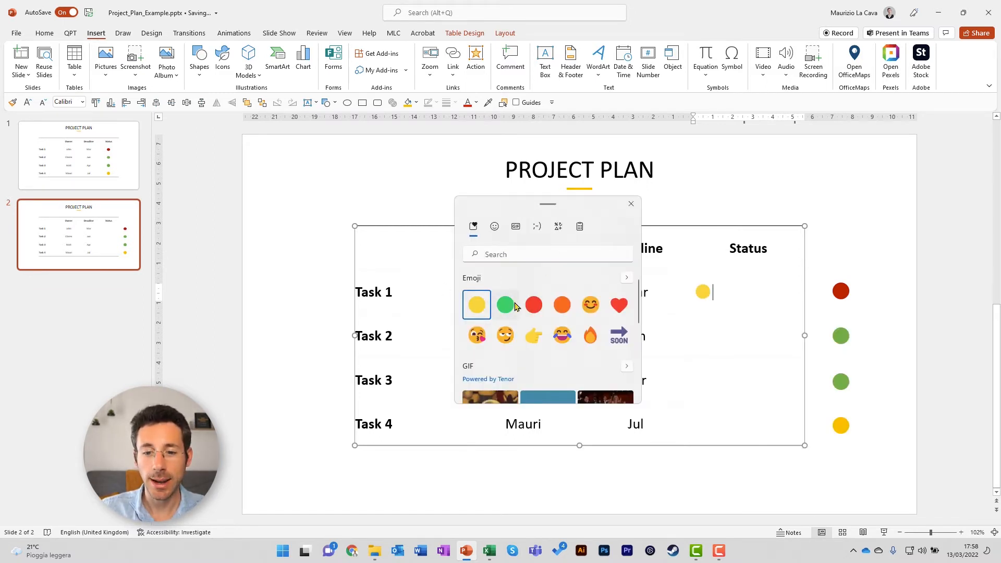
left_click(533, 305)
key("Escape")
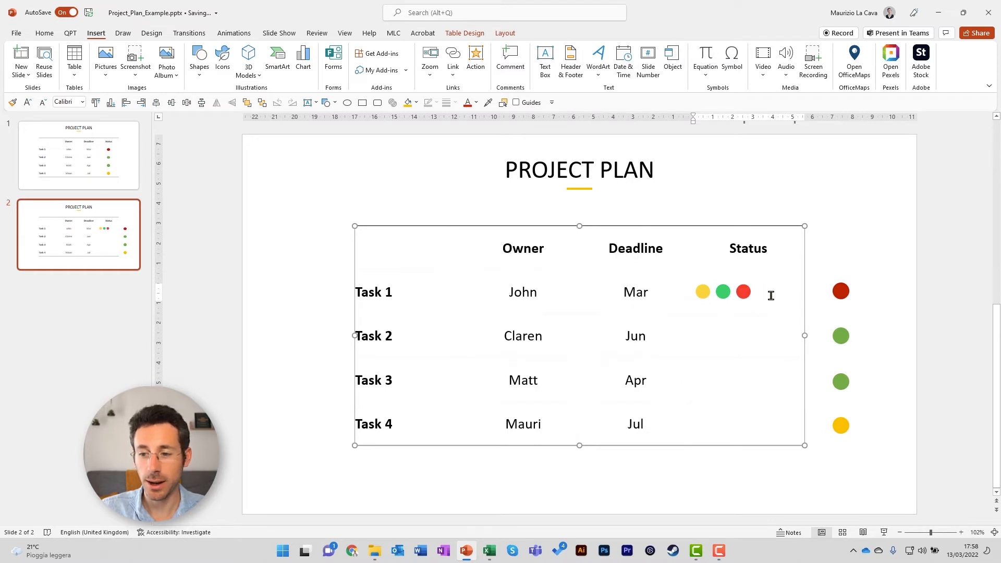
Step: Move the yellow and green emojis to Task 2, then cut the yellow one into Task 4's Status cell
left_click_drag(731, 291, 693, 292)
key("Delete")
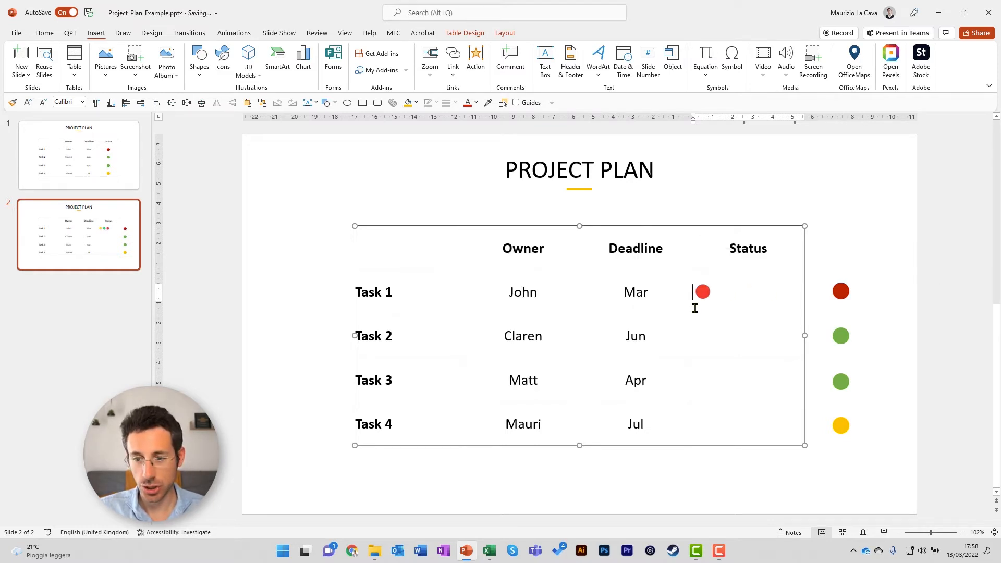
left_click(709, 329)
key("ctrl+v")
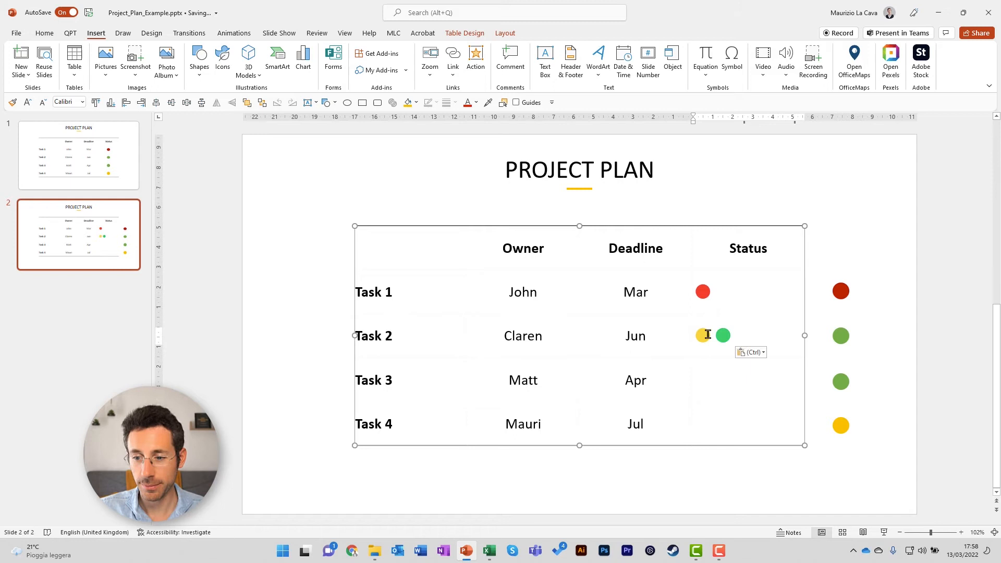
left_click_drag(706, 335, 695, 335)
key("ctrl+x")
left_click(721, 427)
key("ctrl+v")
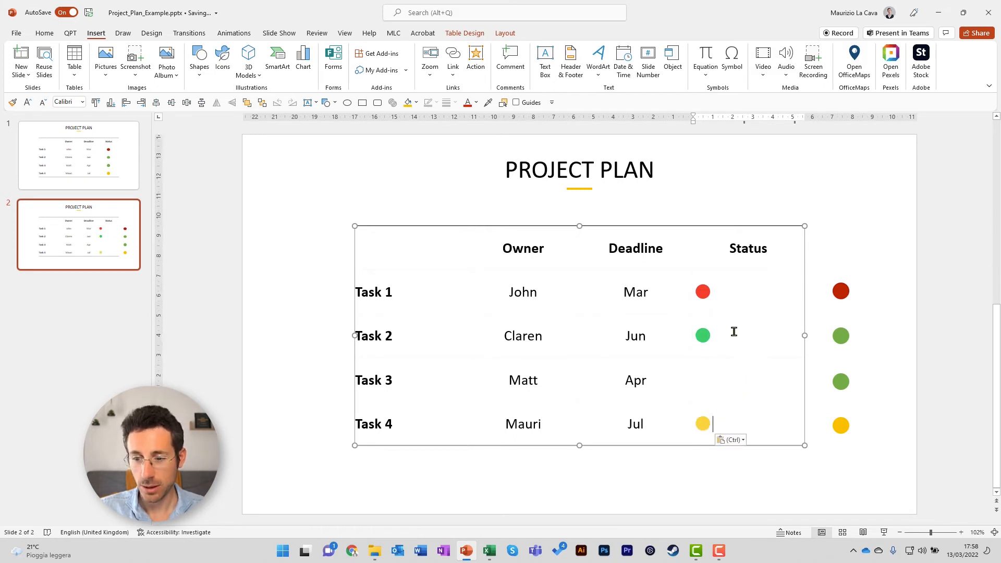
Step: Put a green emoji into Task 3's Status cell and select the whole Status column
left_click_drag(706, 335, 696, 336)
key("ctrl+x")
left_click(708, 381)
key("ctrl+v")
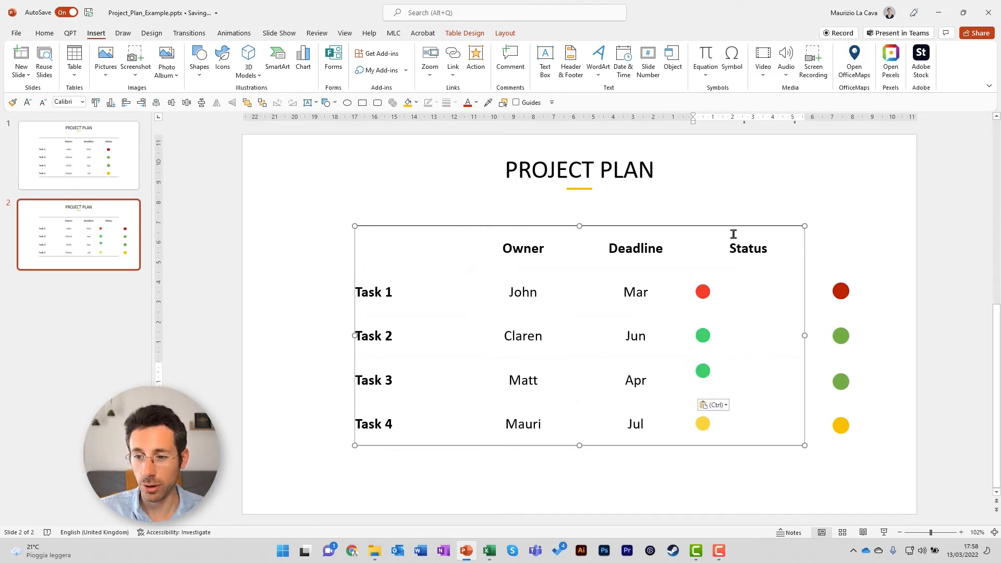
left_click(730, 222)
Step: Centre the Status column and remove the extra line above the Task 3 emoji
key("ctrl+e")
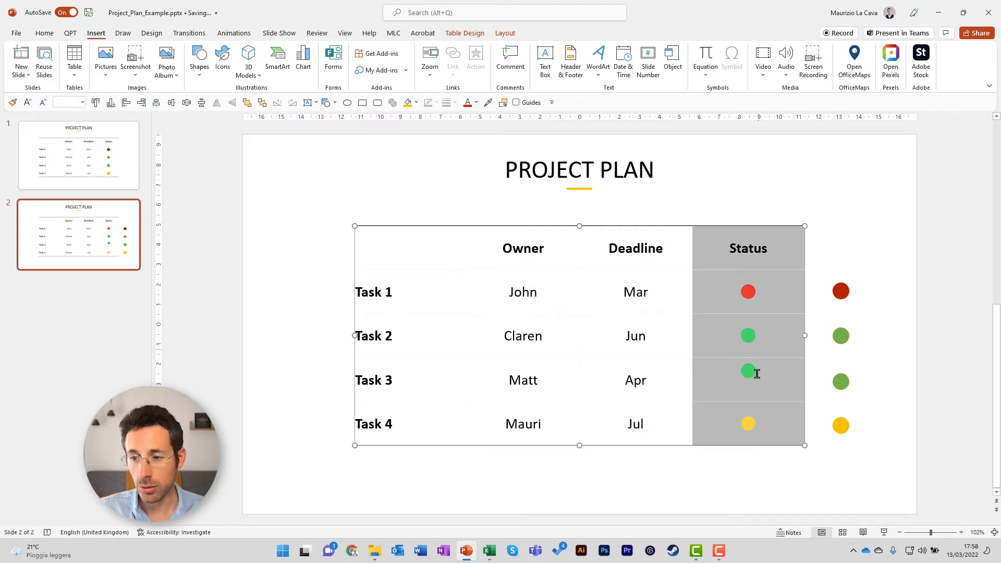
left_click(780, 389)
key("BackSpace")
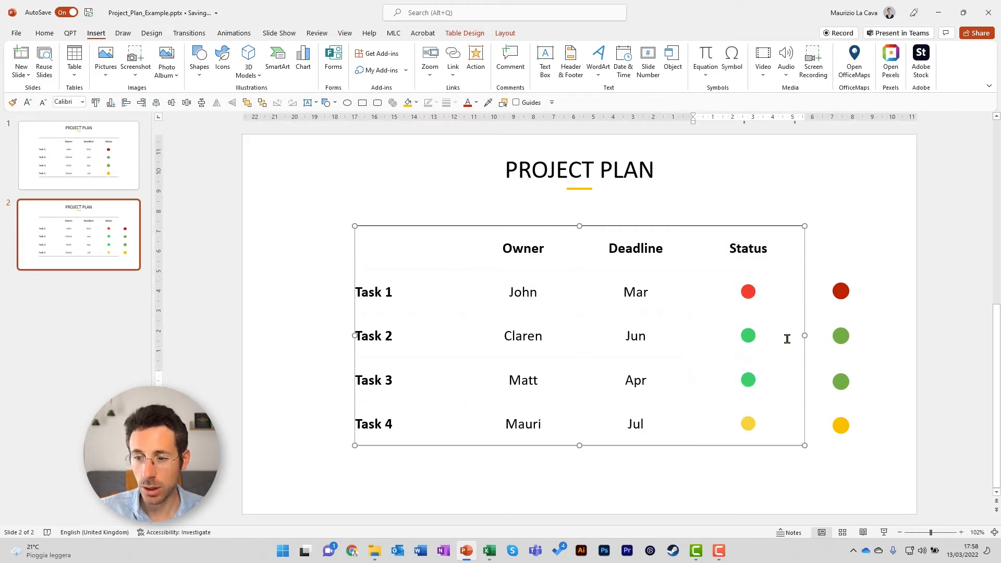
Step: Delete the four old circle shapes and shrink the table, the emoji dots staying in their cells
left_click_drag(914, 254, 808, 494)
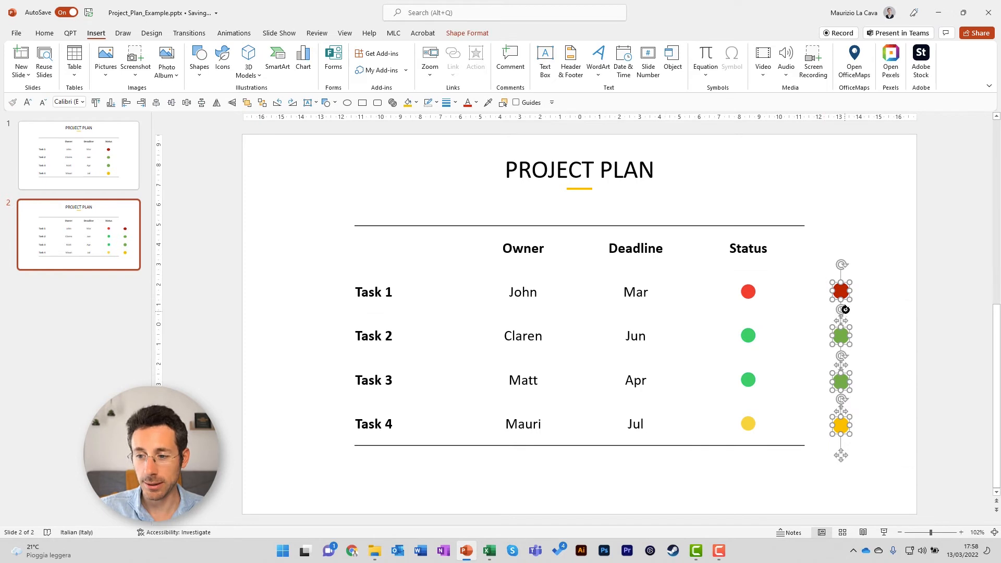
key("Delete")
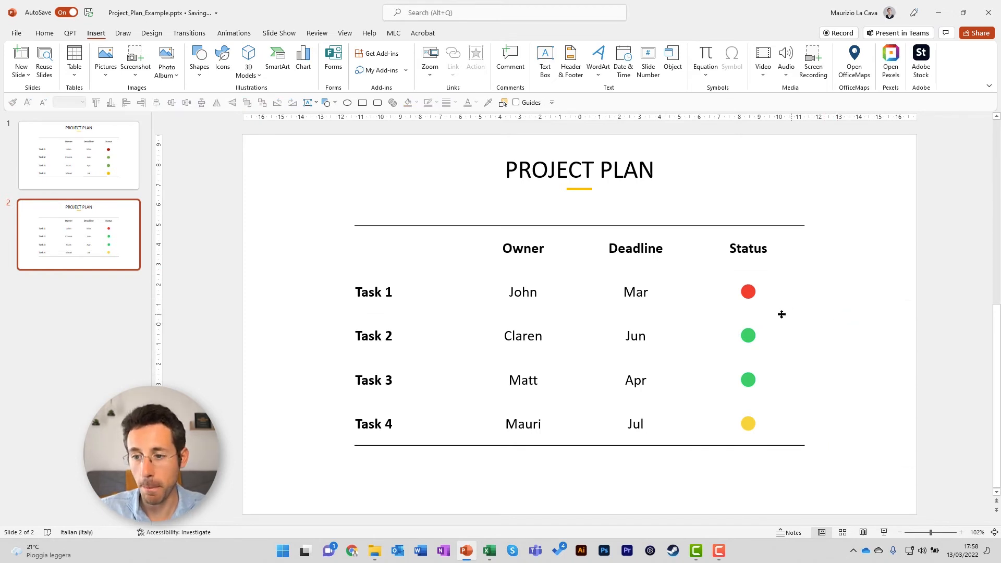
left_click_drag(756, 291, 738, 291)
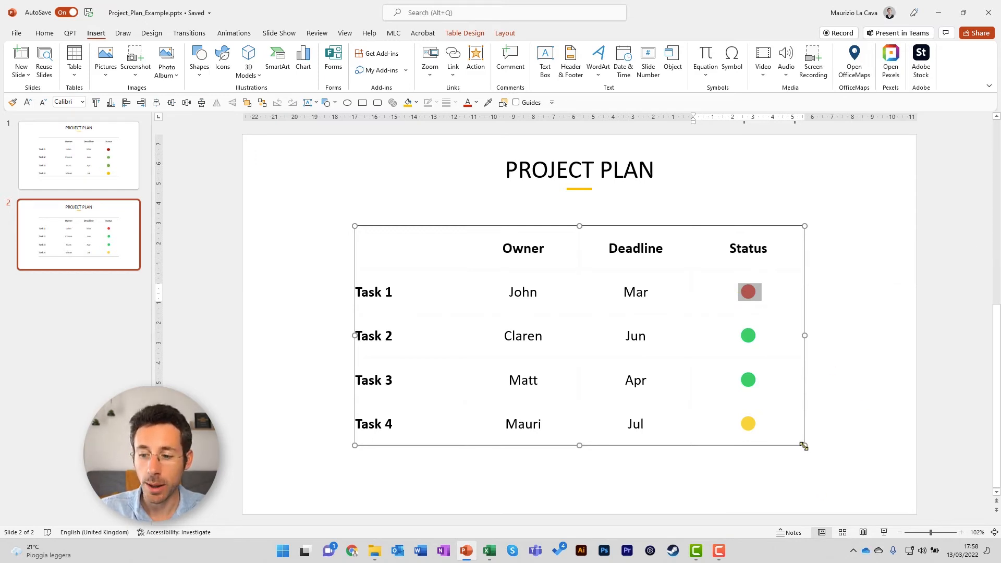
left_click_drag(804, 446, 707, 391)
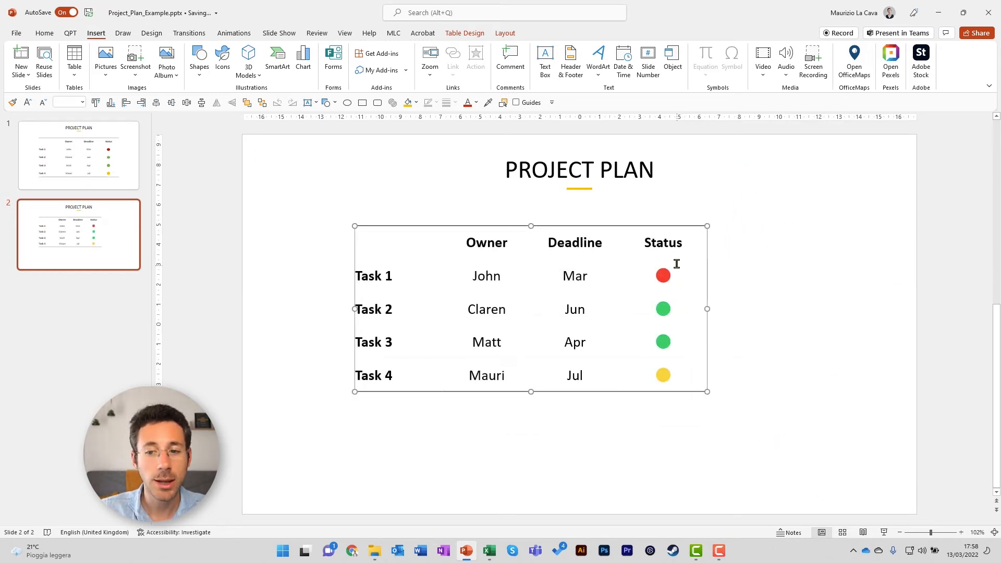